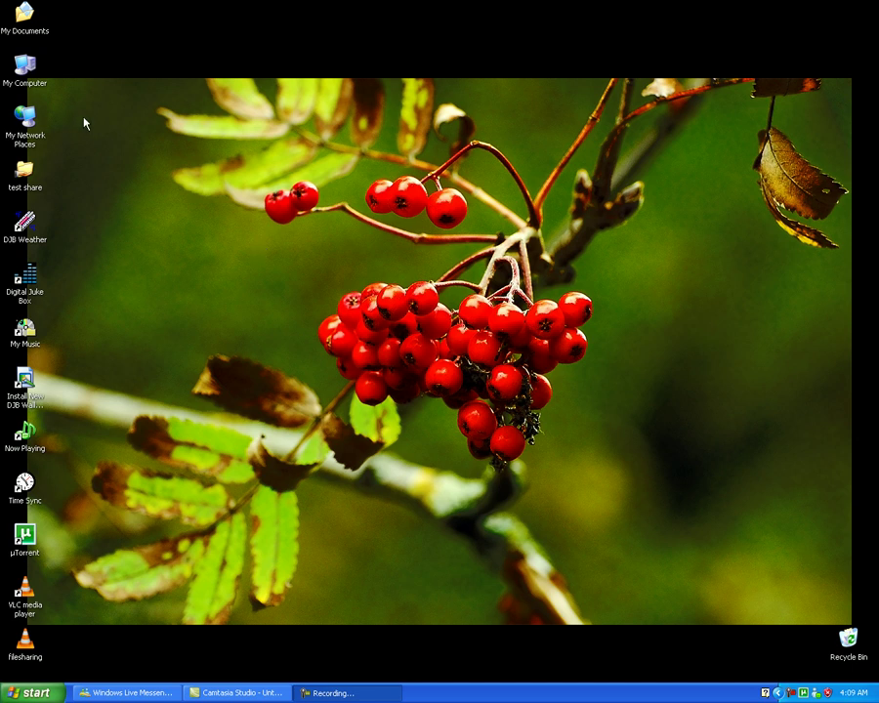
pyautogui.rightClick(27, 66)
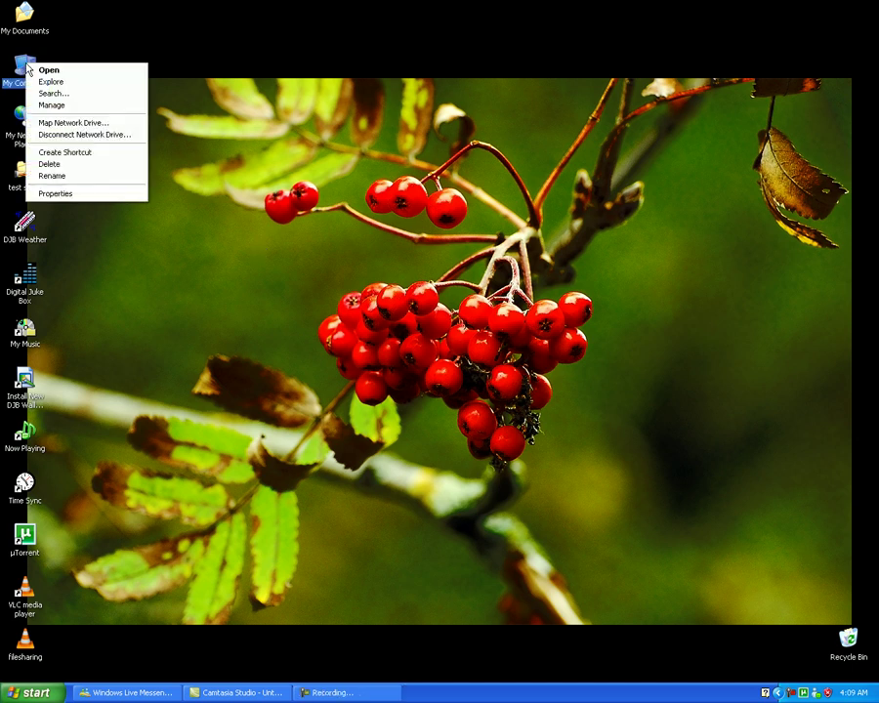
pyautogui.click(58, 193)
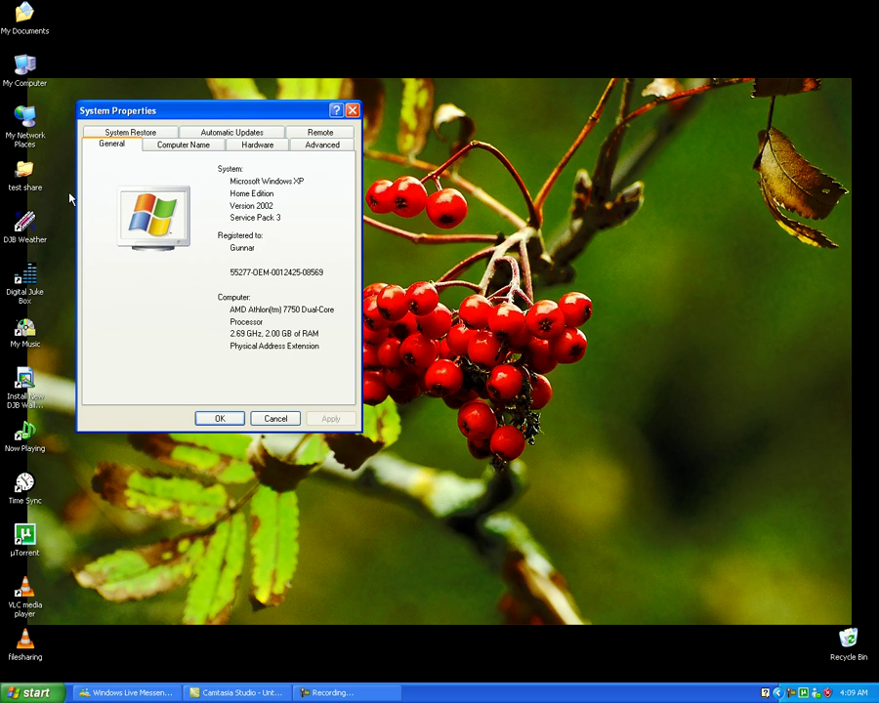
pyautogui.click(179, 146)
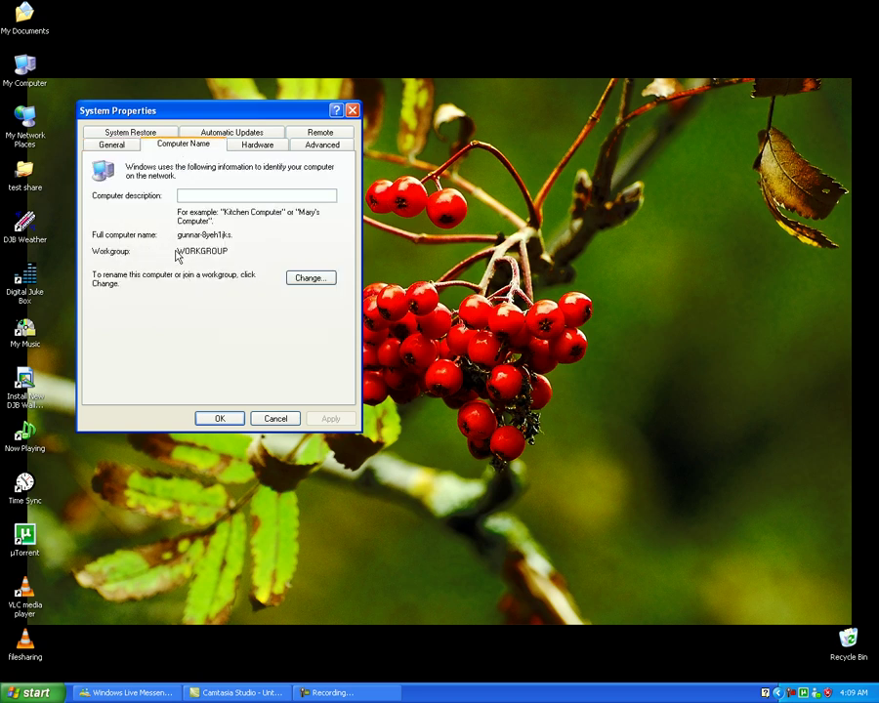
pyautogui.moveTo(177, 251); pyautogui.dragTo(229, 251)
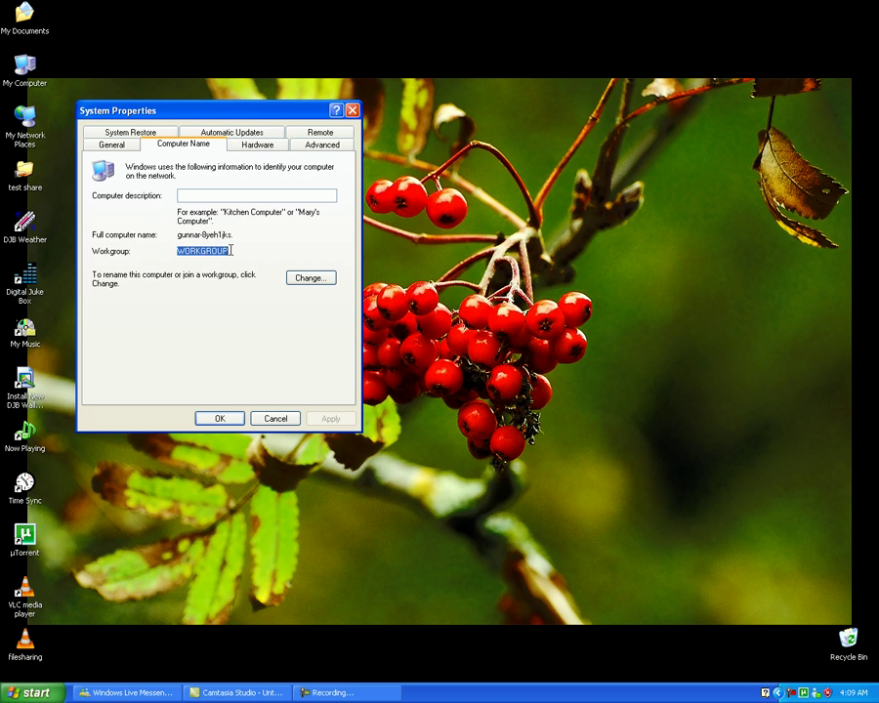
pyautogui.click(179, 251)
pyautogui.moveTo(179, 251)
pyautogui.mouseDown()
pyautogui.moveTo(230, 251)
pyautogui.moveTo(178, 252)
pyautogui.mouseUp()
pyautogui.click(228, 251)
pyautogui.click(178, 253)
pyautogui.moveTo(182, 251); pyautogui.dragTo(245, 250)
pyautogui.click(245, 252)
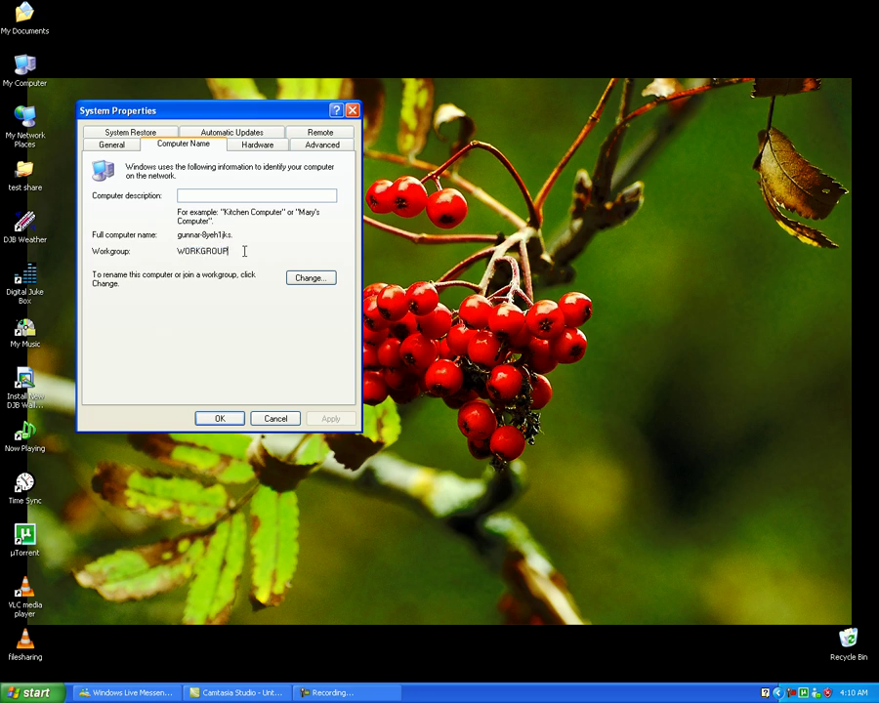
pyautogui.moveTo(236, 251); pyautogui.dragTo(176, 250)
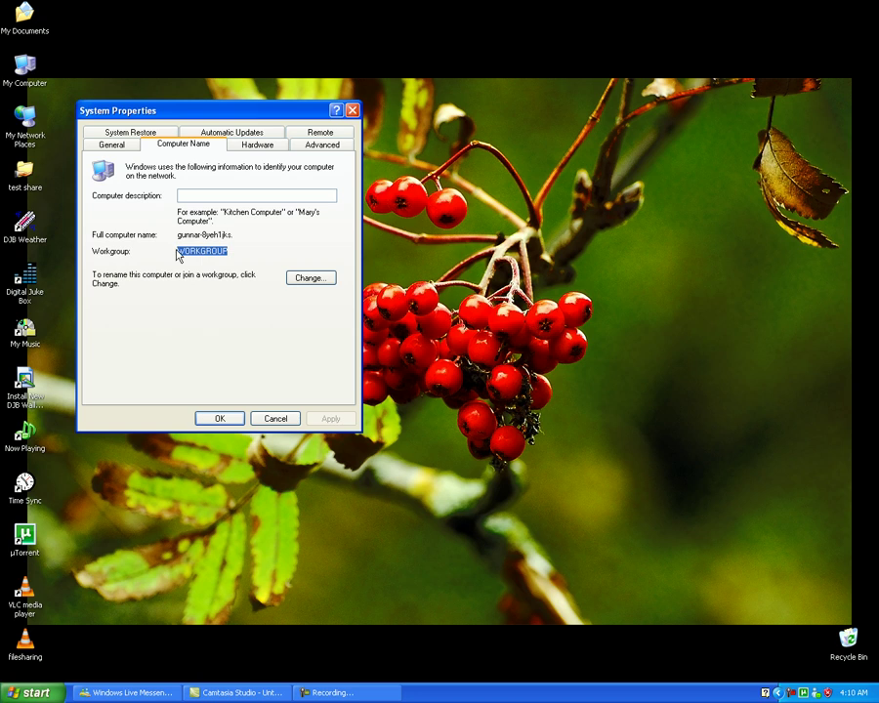
pyautogui.click(179, 254)
pyautogui.doubleClick(224, 251)
pyautogui.click(224, 250)
pyautogui.moveTo(177, 251); pyautogui.dragTo(237, 250)
pyautogui.click(237, 249)
pyautogui.click(353, 111)
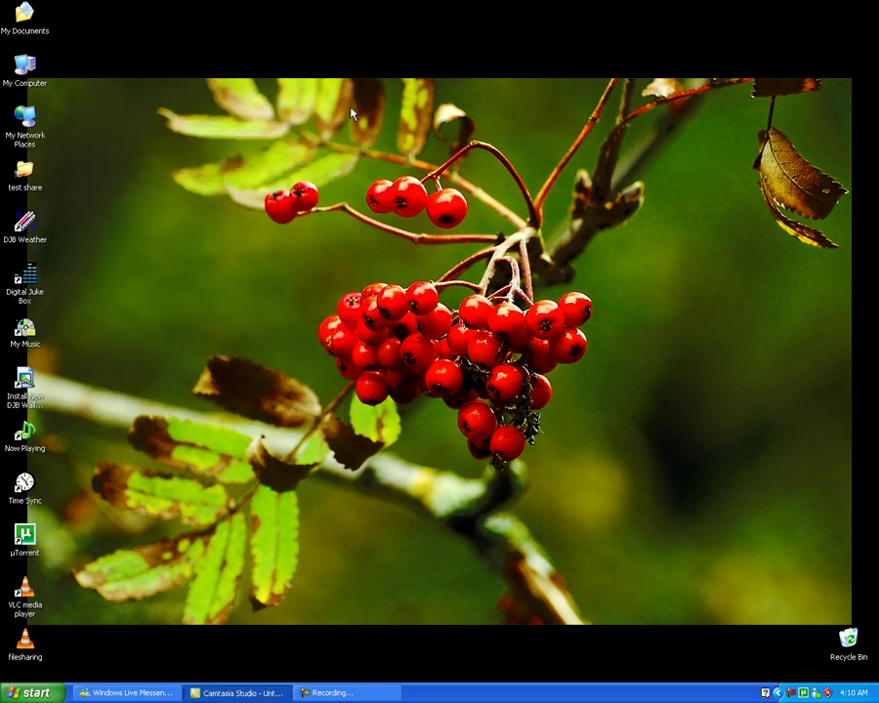
pyautogui.click(34, 692)
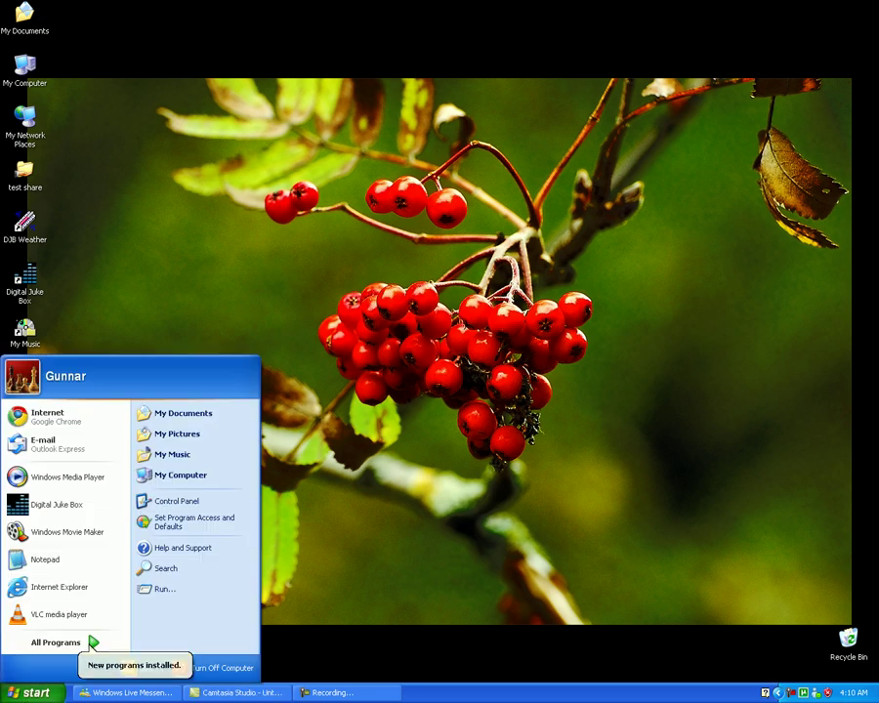
pyautogui.click(177, 502)
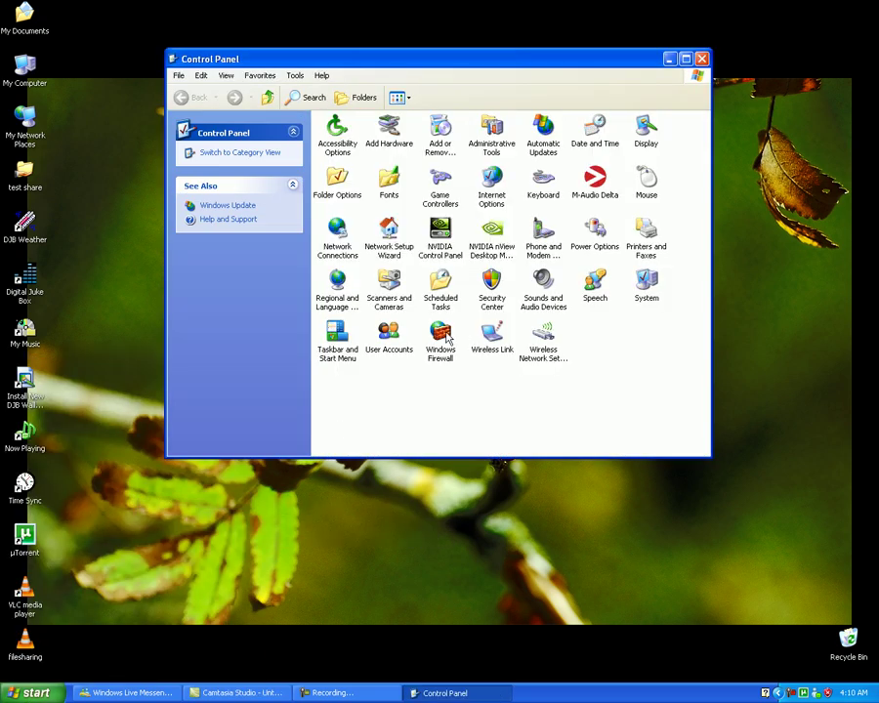
pyautogui.click(447, 336)
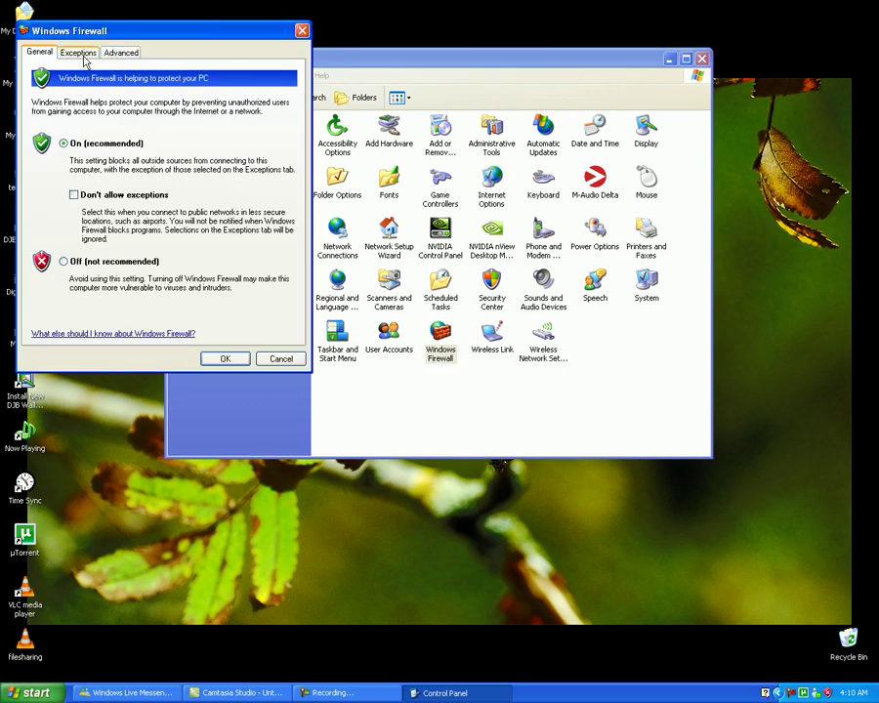
pyautogui.click(82, 55)
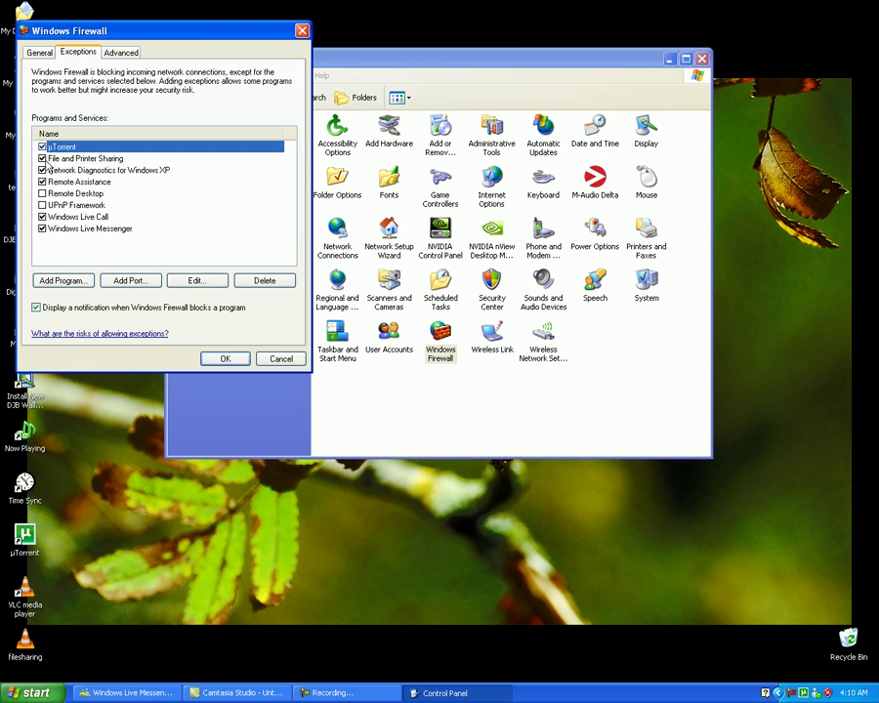
pyautogui.click(42, 158)
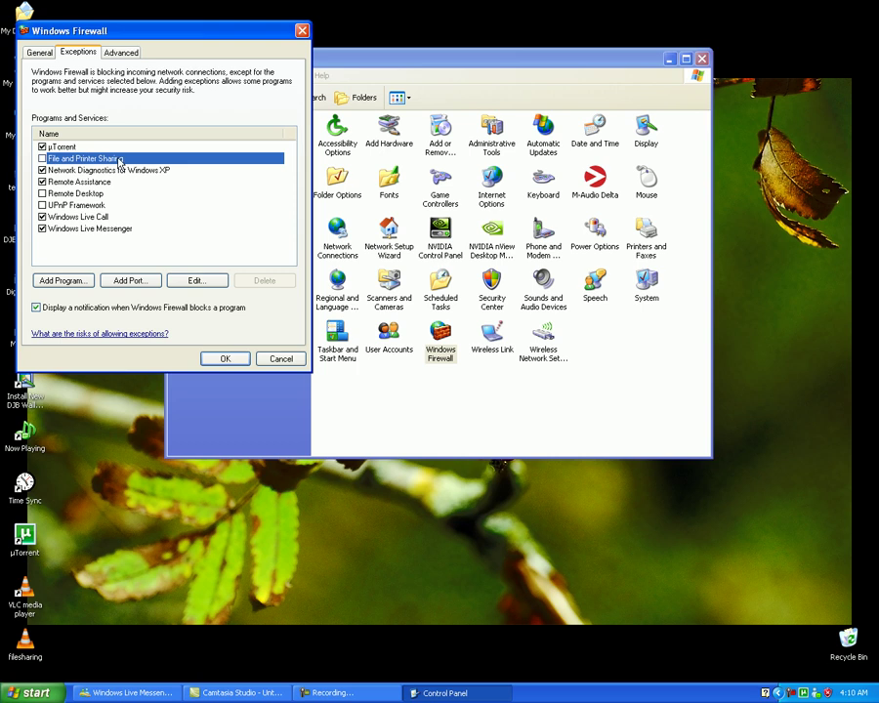
pyautogui.click(42, 159)
pyautogui.click(221, 359)
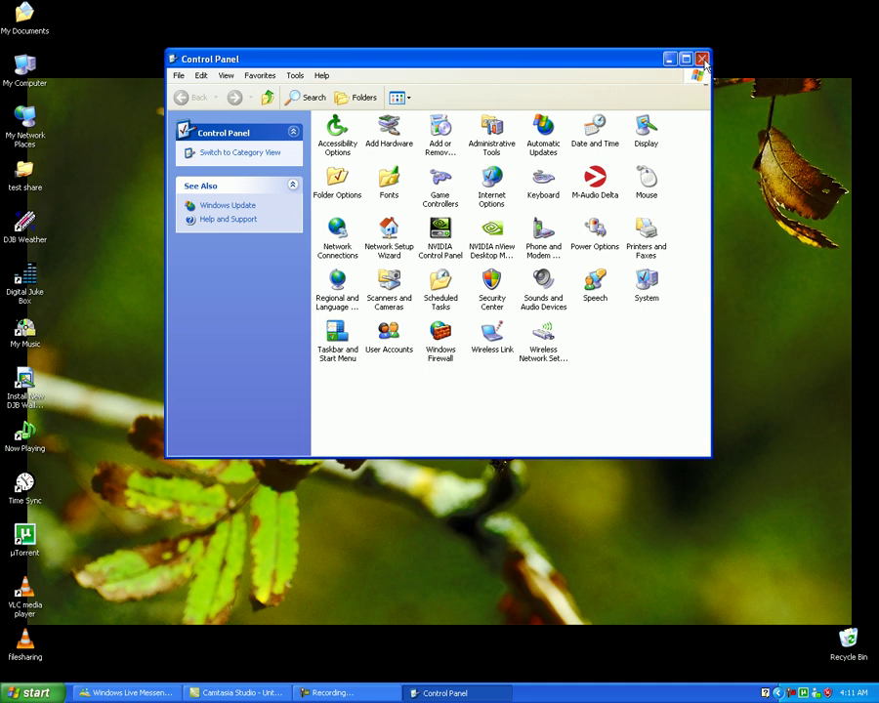
pyautogui.click(703, 60)
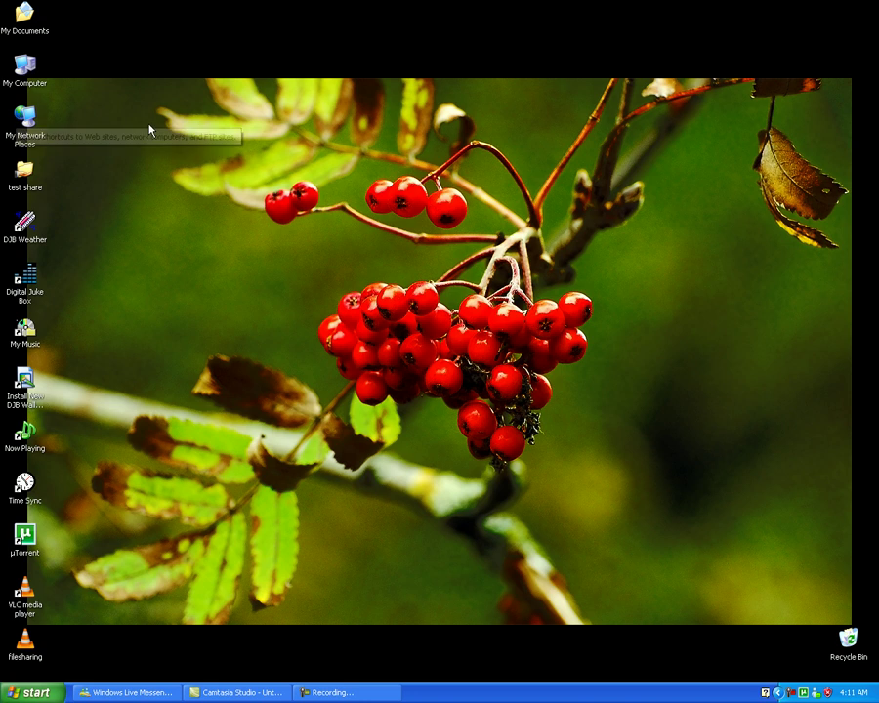
pyautogui.doubleClick(26, 120)
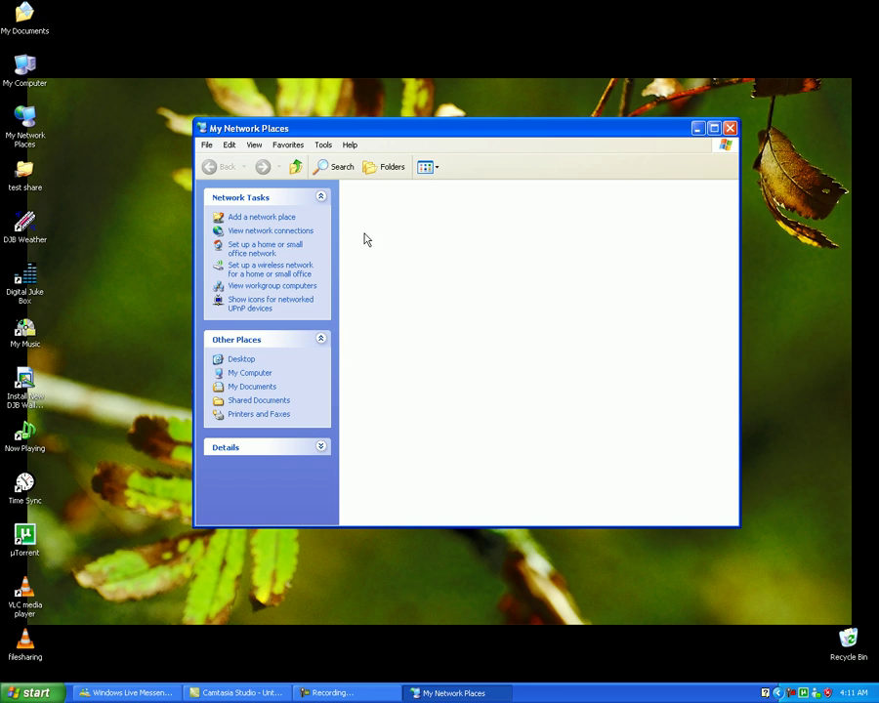
pyautogui.click(239, 290)
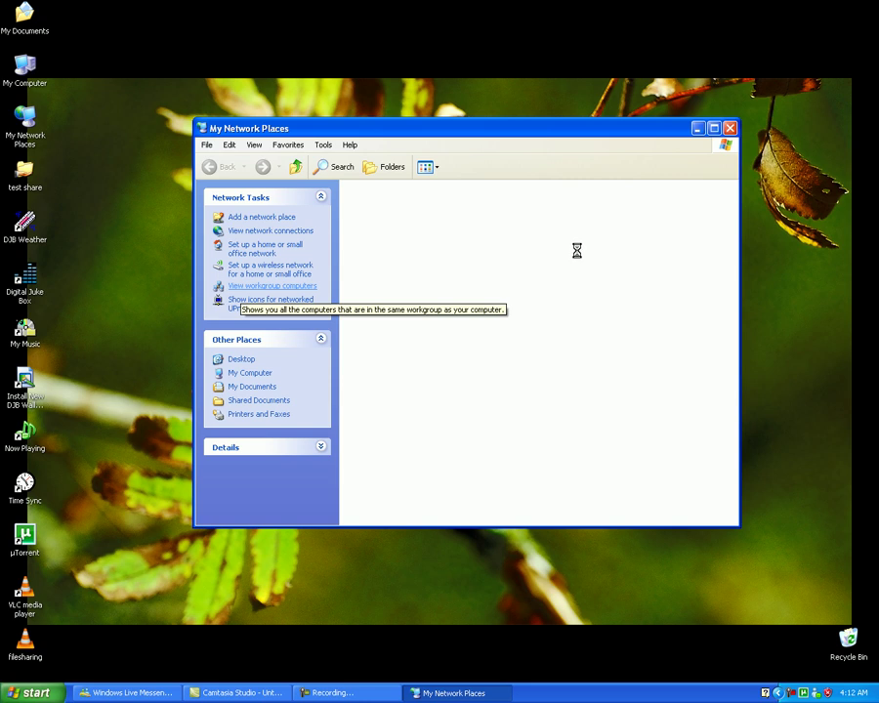
pyautogui.click(729, 128)
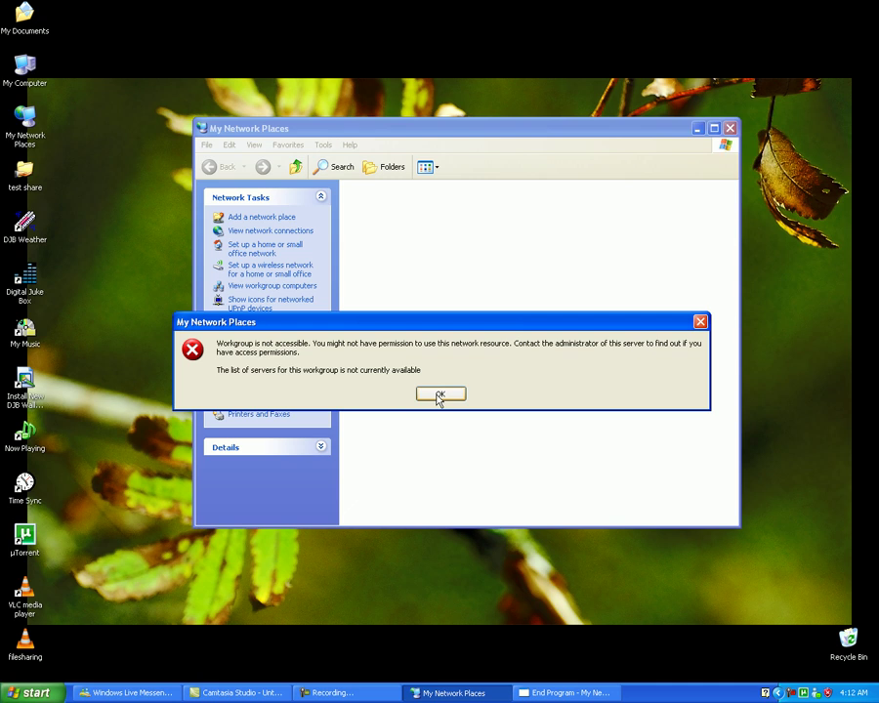
pyautogui.click(438, 399)
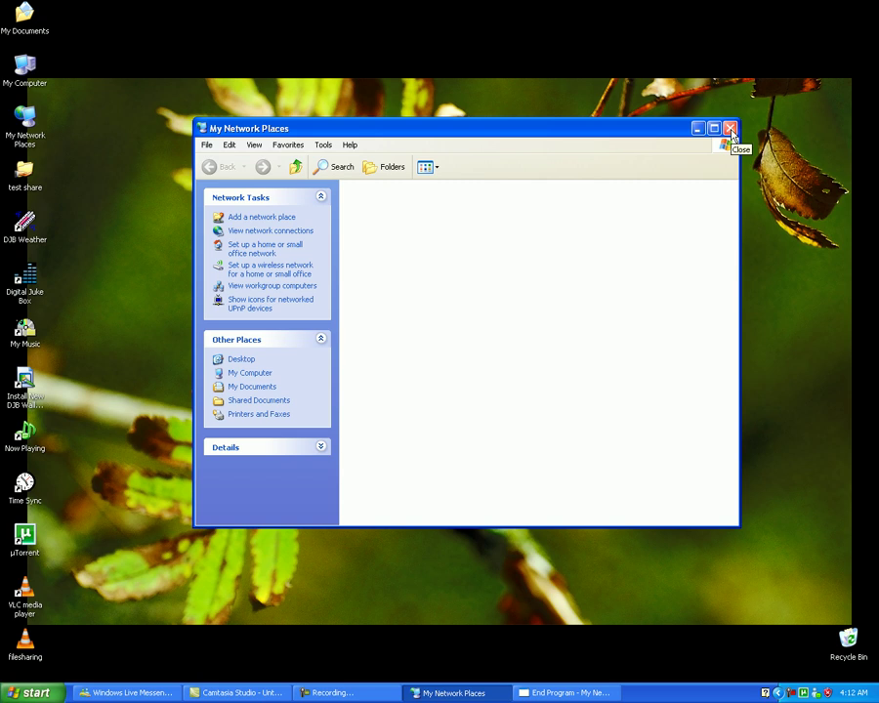
pyautogui.click(730, 130)
pyautogui.moveTo(731, 39); pyautogui.dragTo(661, 120)
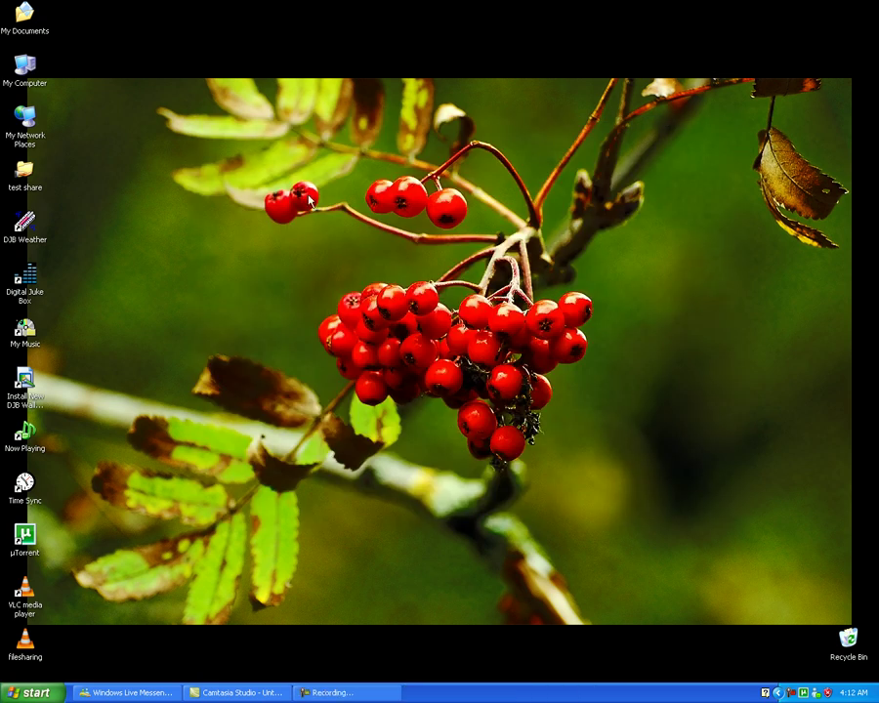
# Step: Reopen and close the empty My Network Places, then bring up the desktop's New item menu
pyautogui.doubleClick(25, 119)
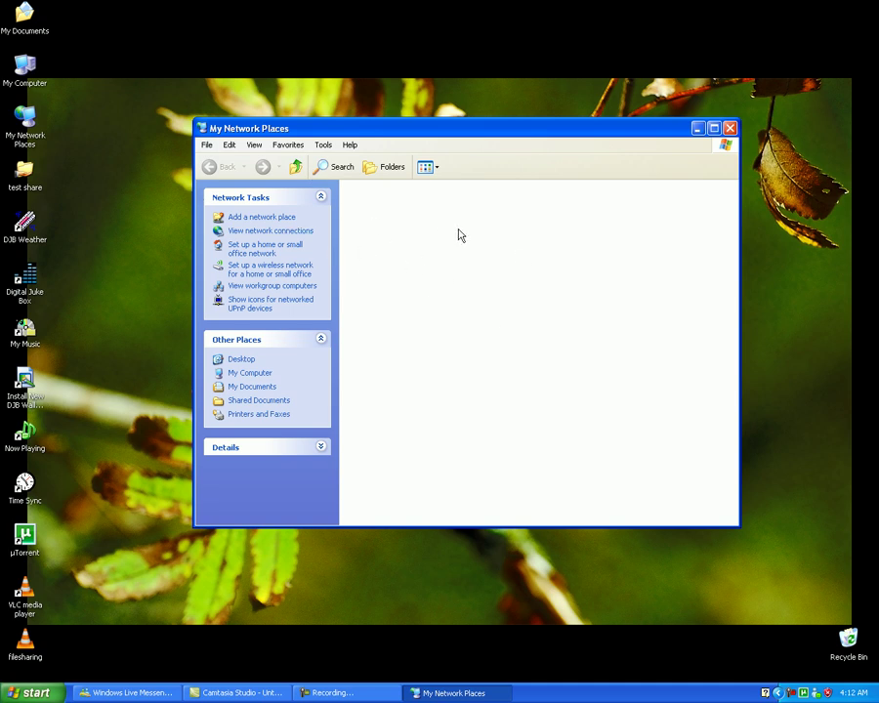
pyautogui.click(730, 129)
pyautogui.rightClick(590, 107)
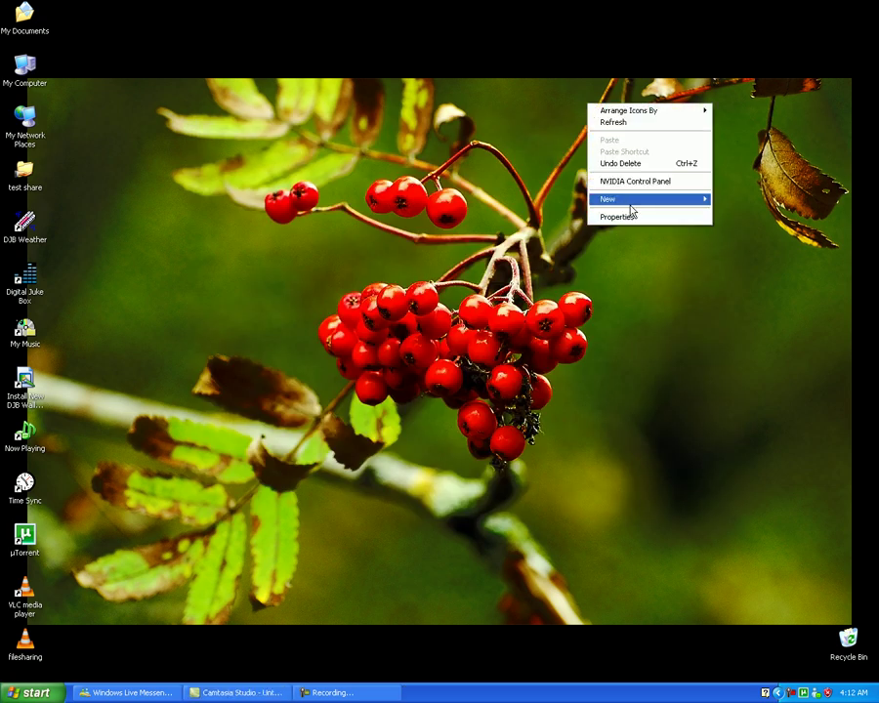
pyautogui.moveTo(645, 199)
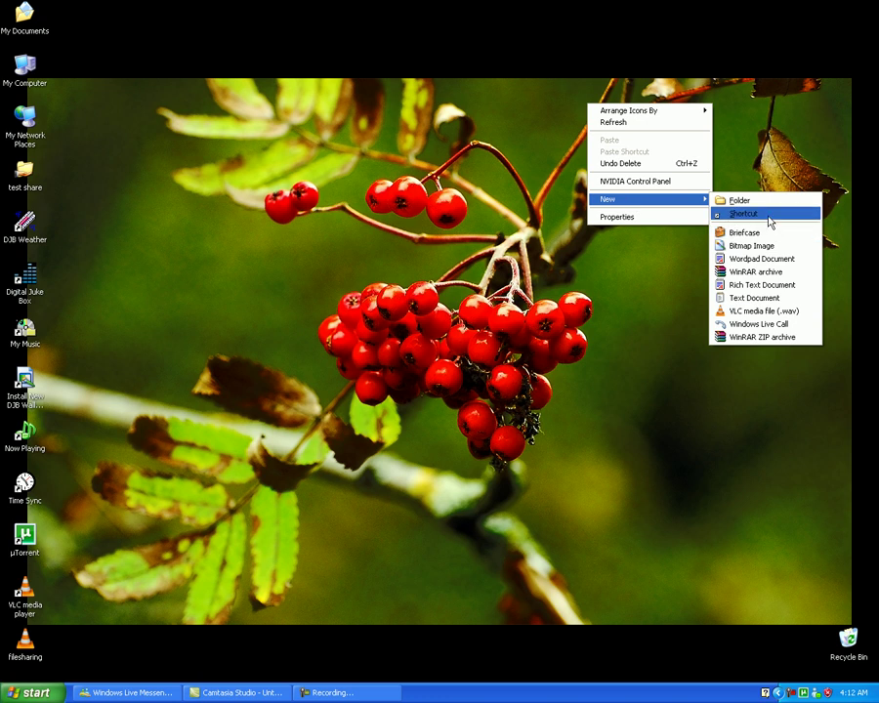
# Step: Start a new desktop shortcut whose target is \\192.168.1.36
pyautogui.click(769, 215)
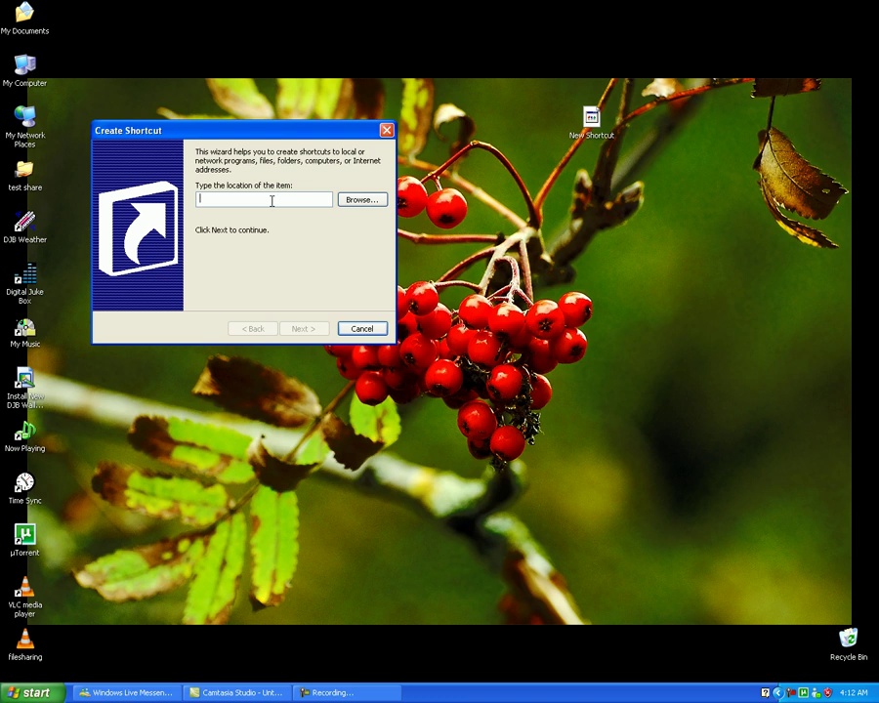
pyautogui.write('\\\\')
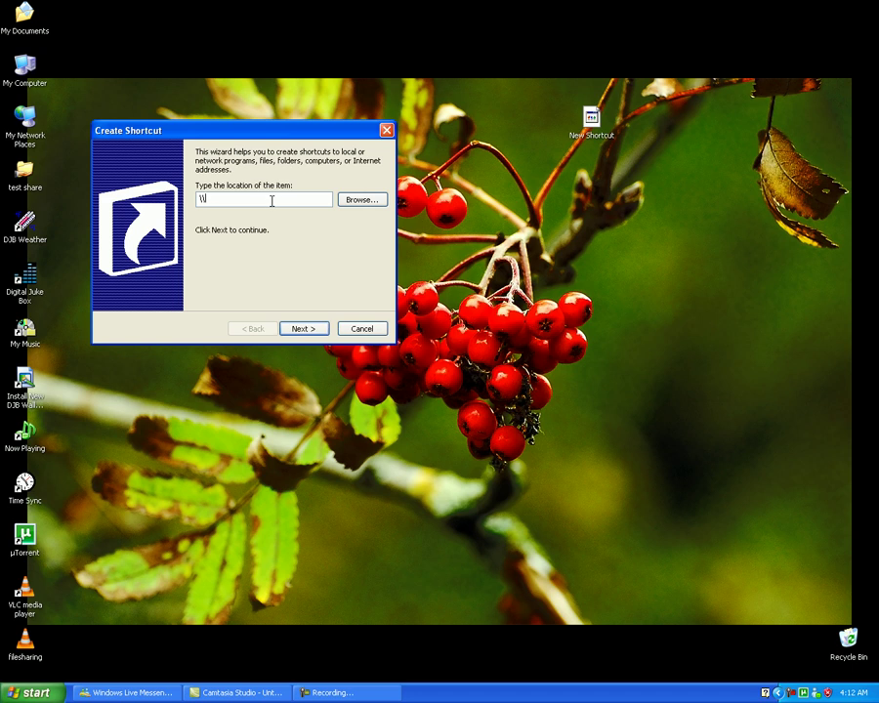
pyautogui.write('192.168.1.36')
pyautogui.moveTo(269, 198); pyautogui.dragTo(206, 216)
pyautogui.click(279, 200)
# Step: Keep the shortcut name 'DJB (192.168.1.36)' and complete the wizard
pyautogui.click(300, 330)
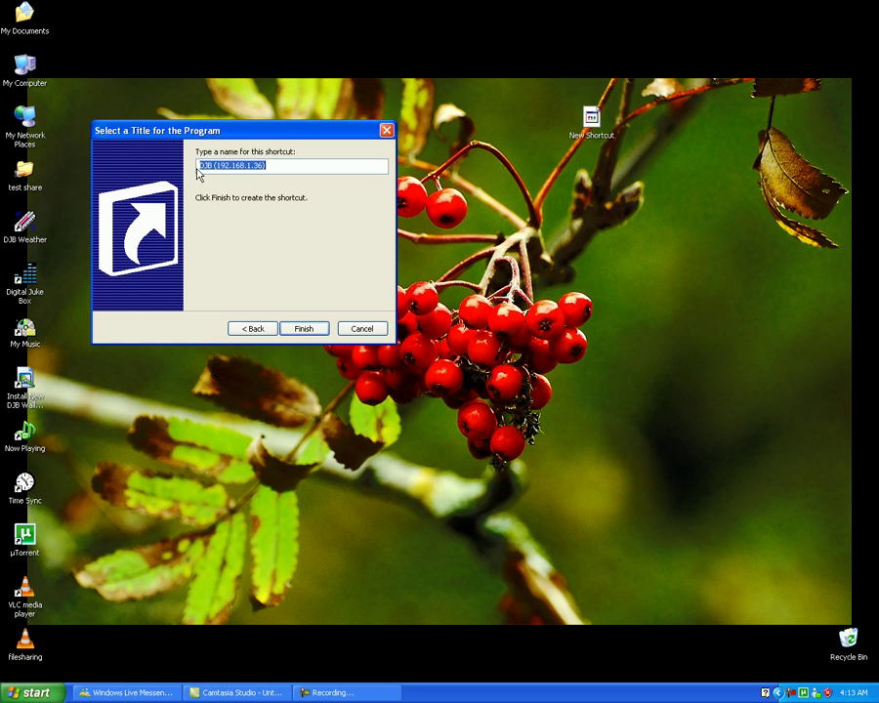
pyautogui.moveTo(198, 166); pyautogui.dragTo(211, 167)
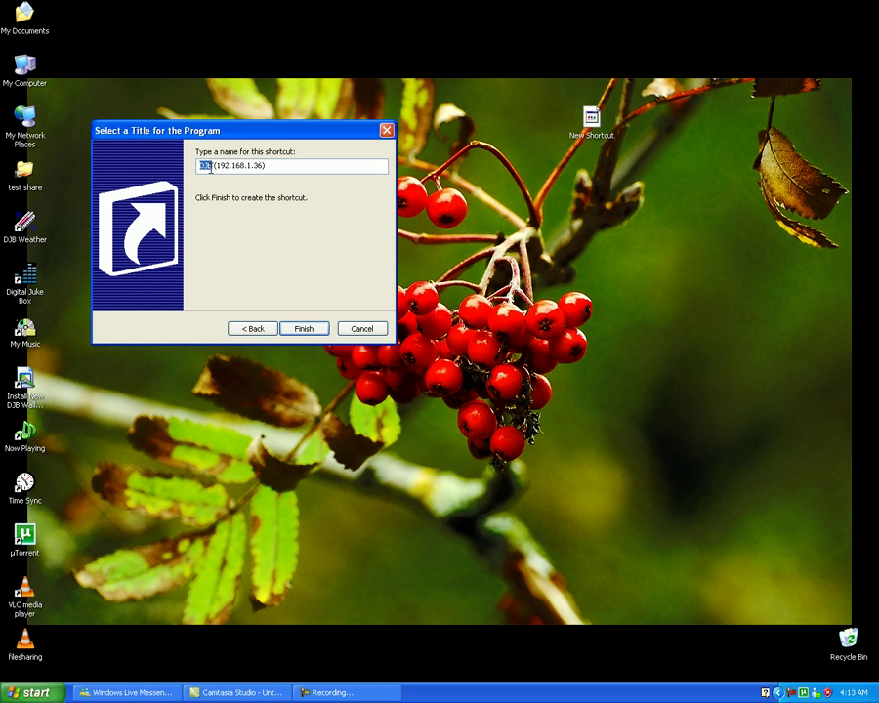
pyautogui.click(212, 167)
pyautogui.doubleClick(209, 167)
pyautogui.click(290, 165)
pyautogui.click(303, 329)
# Step: Move the DJB shortcut to the desktop's top-right corner and open it
pyautogui.click(591, 120)
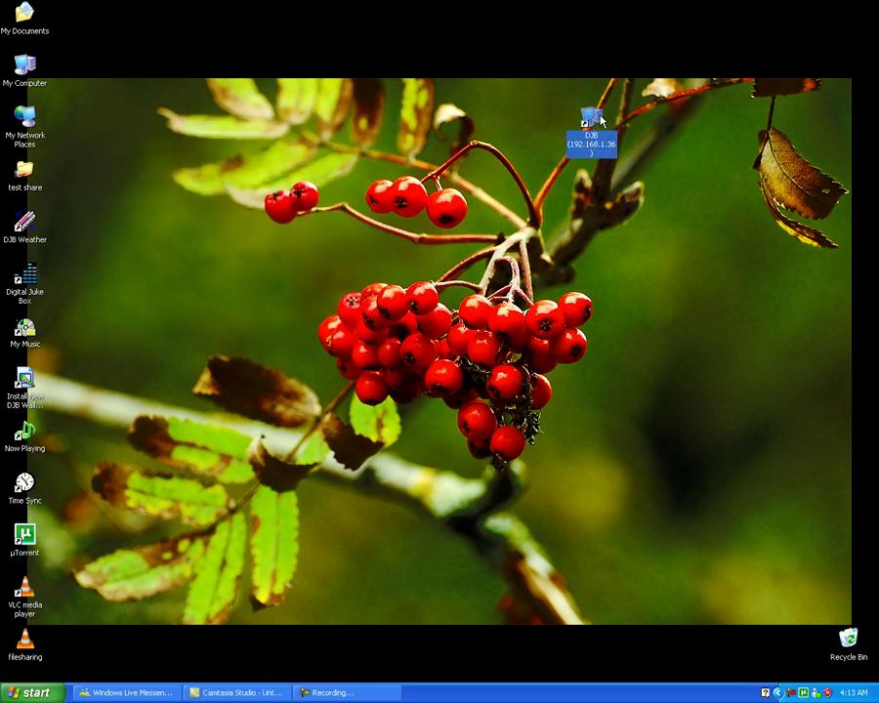
pyautogui.moveTo(601, 121); pyautogui.dragTo(812, 27)
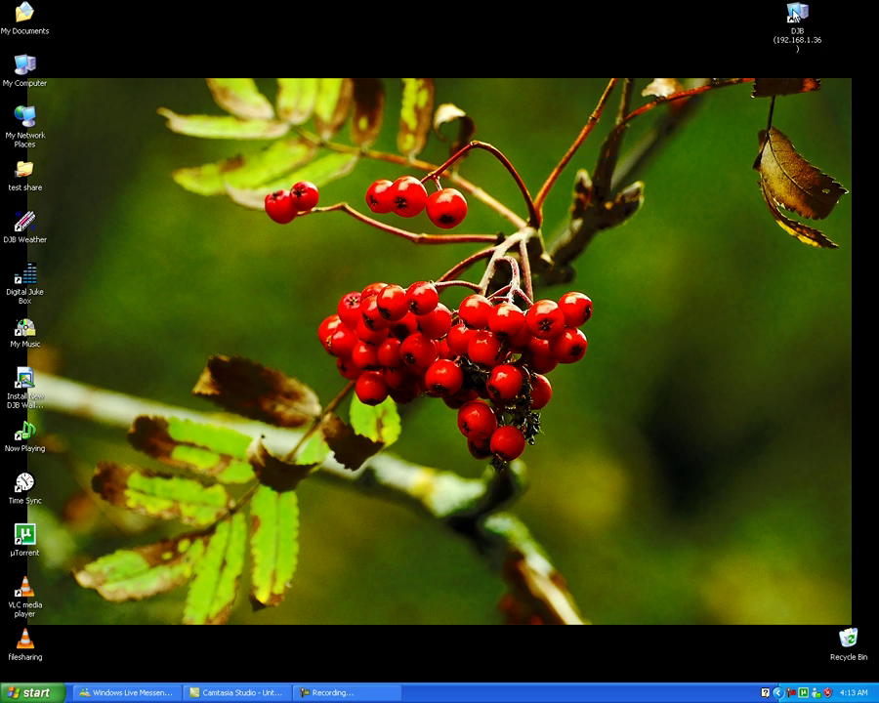
pyautogui.doubleClick(795, 14)
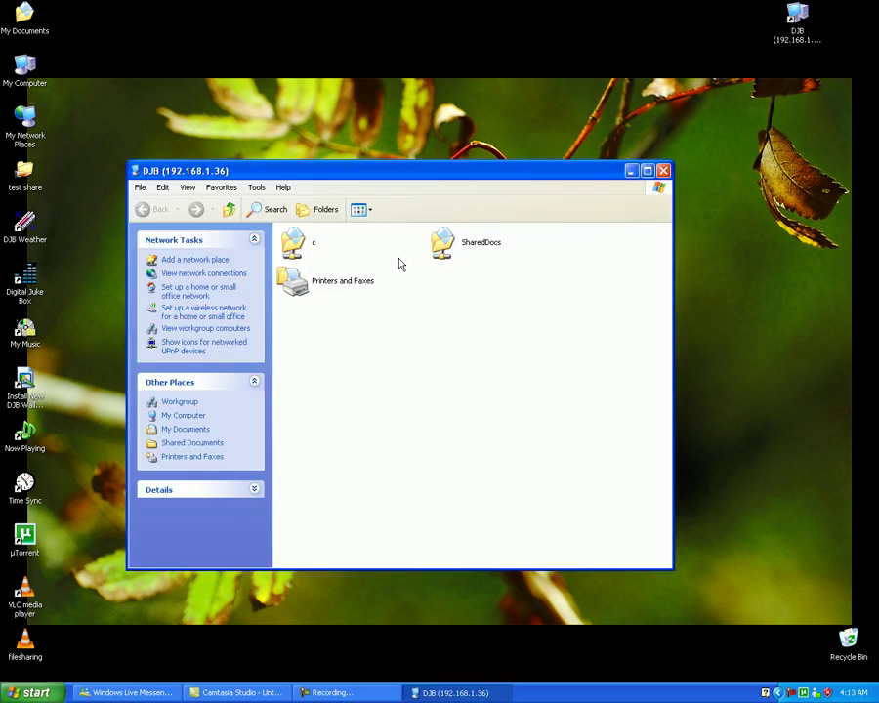
# Step: Recheck My Network Places, then browse SharedDocs and return to DJB's share list
pyautogui.doubleClick(19, 122)
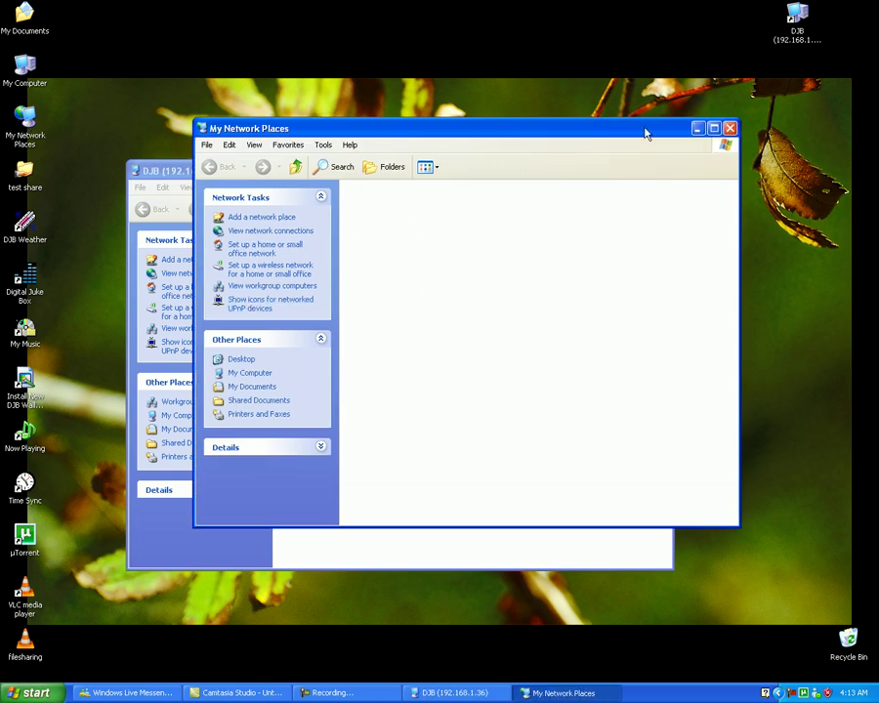
pyautogui.click(729, 128)
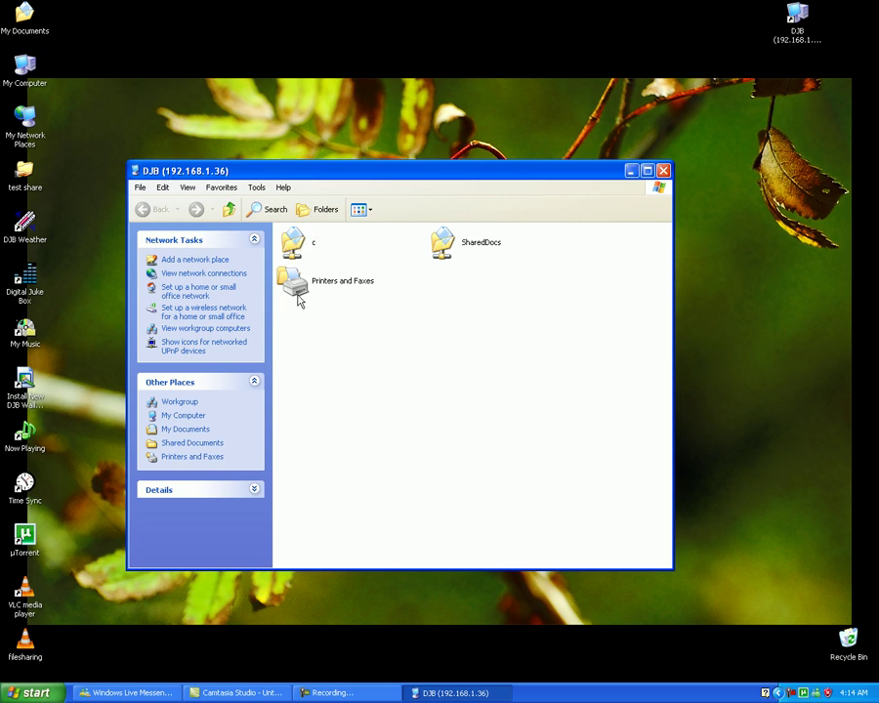
pyautogui.click(463, 252)
pyautogui.doubleClick(463, 252)
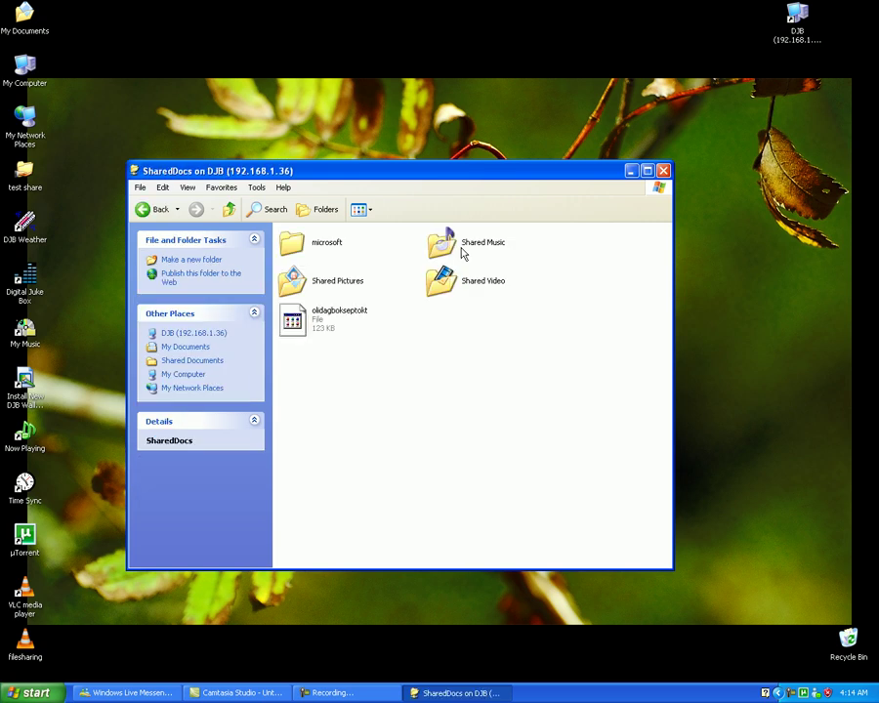
pyautogui.click(147, 208)
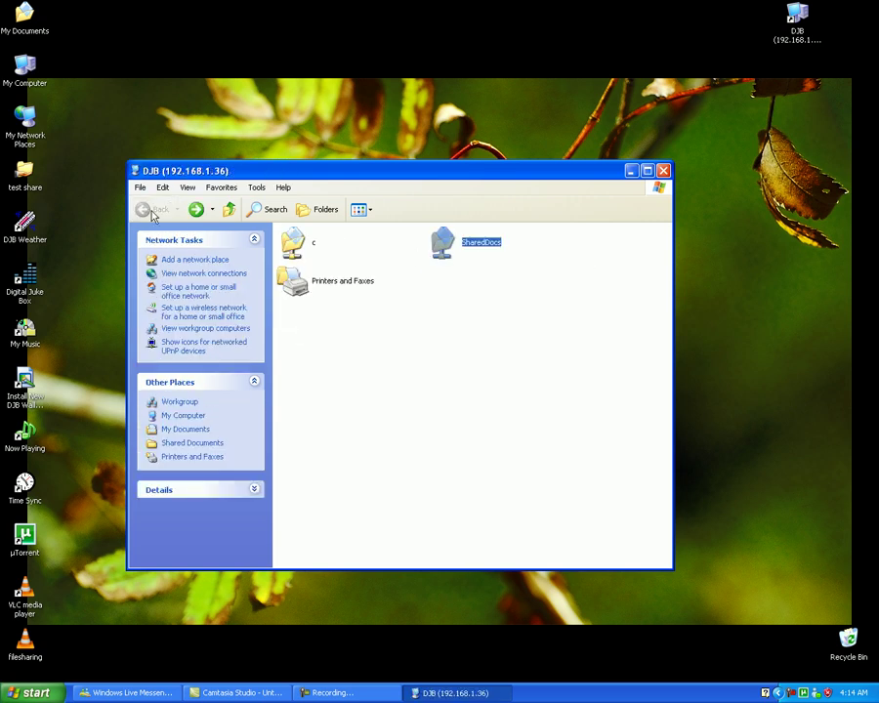
# Step: Map DJB's SharedDocs share as network drive X: and close both Explorer windows
pyautogui.rightClick(443, 243)
pyautogui.click(482, 368)
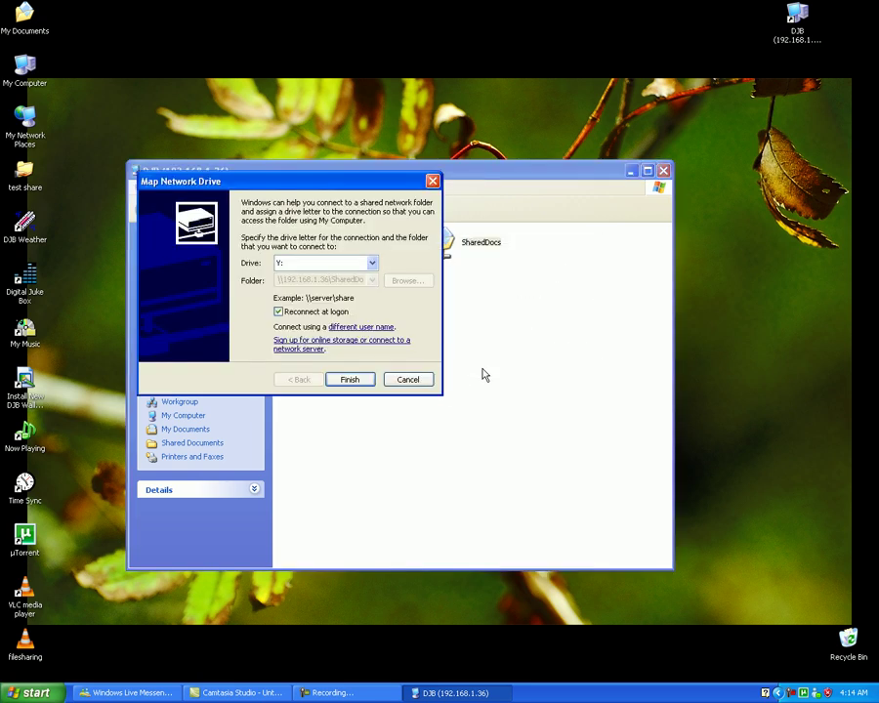
pyautogui.click(372, 263)
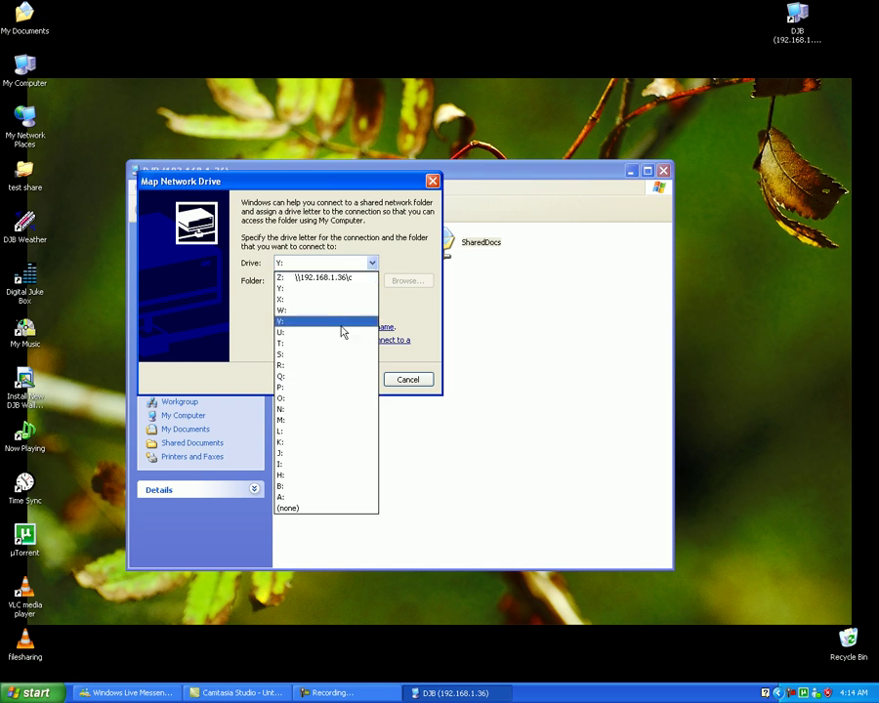
pyautogui.click(284, 300)
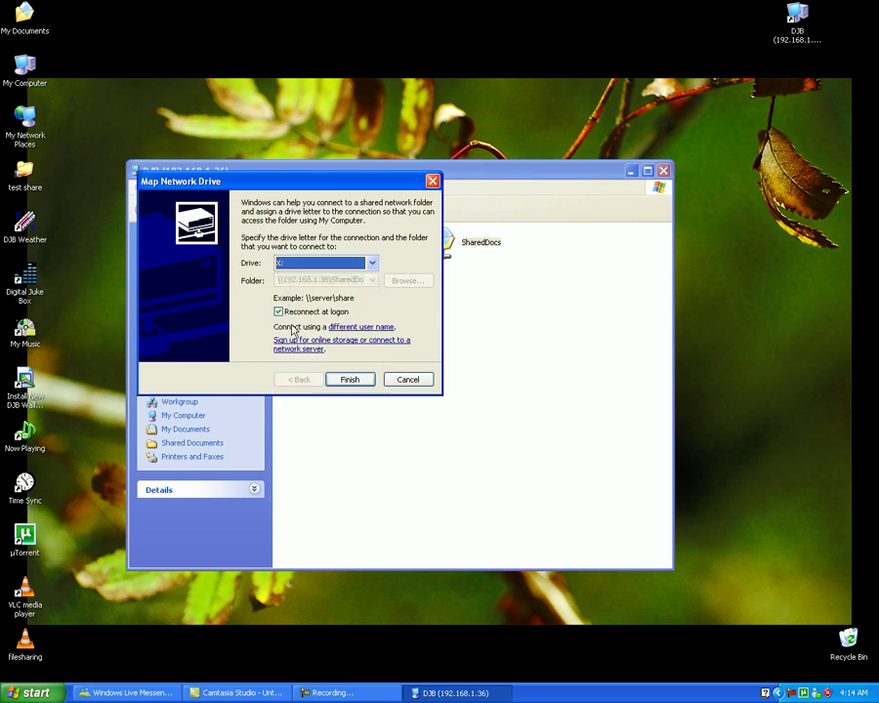
pyautogui.click(356, 383)
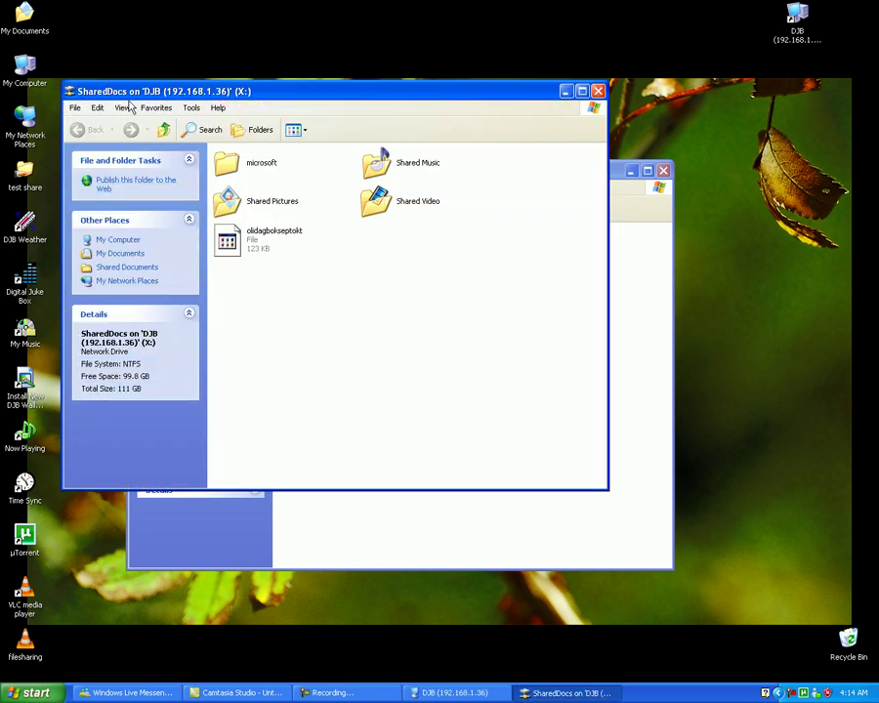
pyautogui.click(597, 91)
pyautogui.click(662, 171)
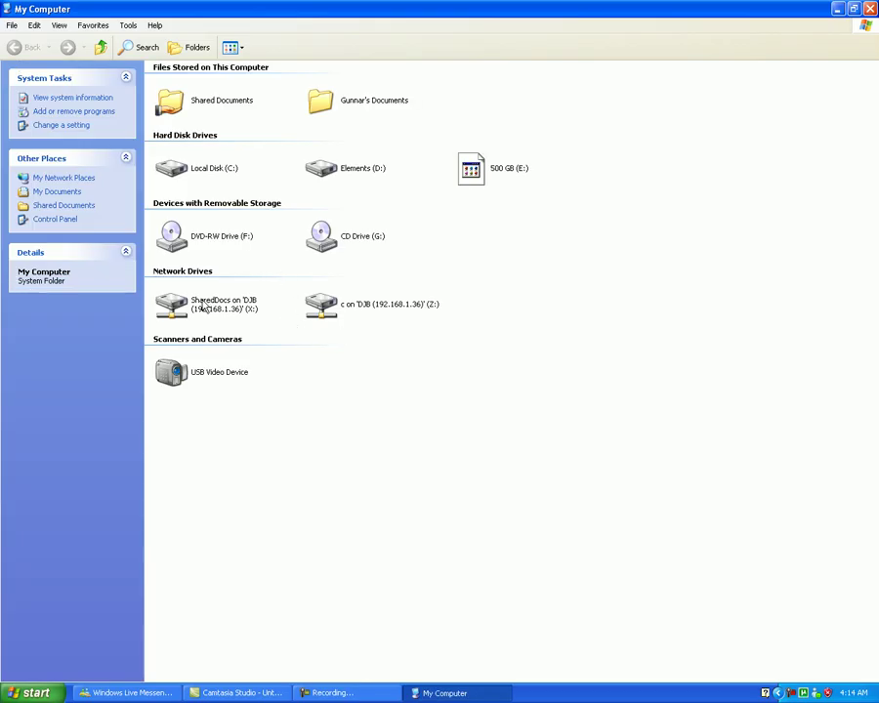
pyautogui.click(198, 310)
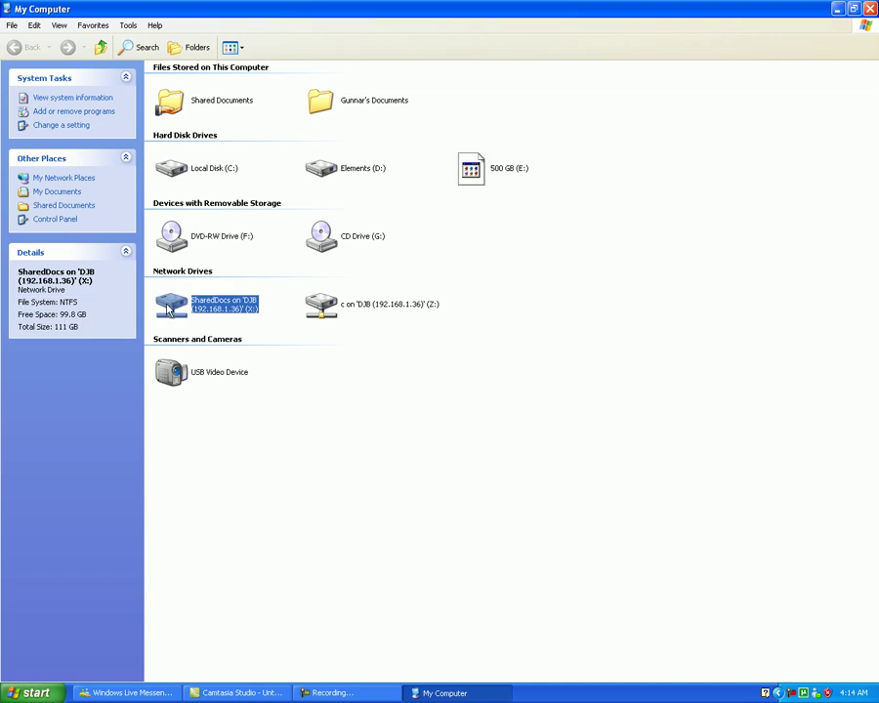
pyautogui.doubleClick(198, 310)
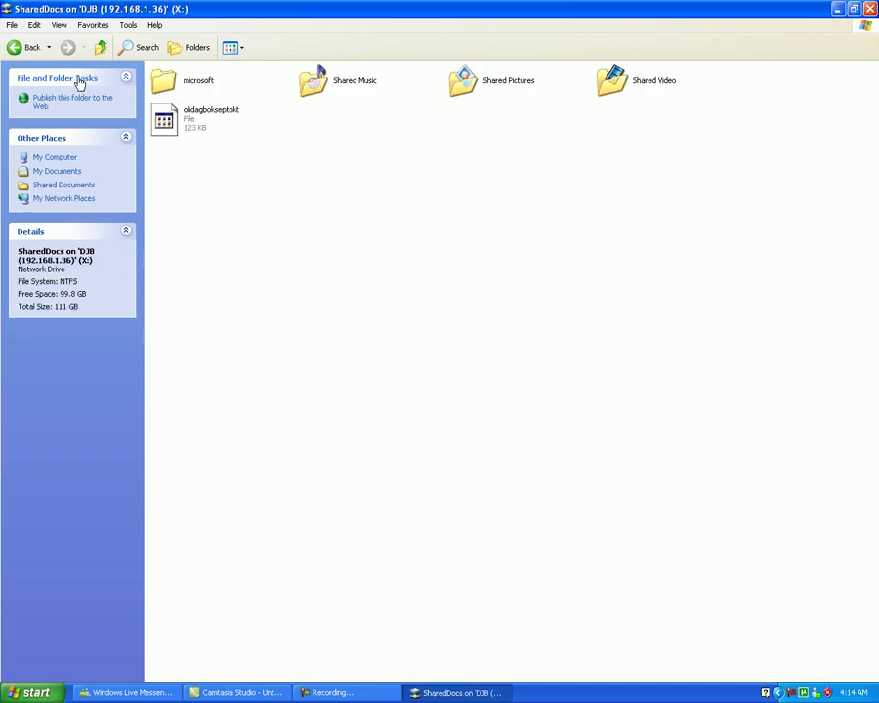
pyautogui.click(29, 47)
pyautogui.click(371, 305)
pyautogui.click(236, 315)
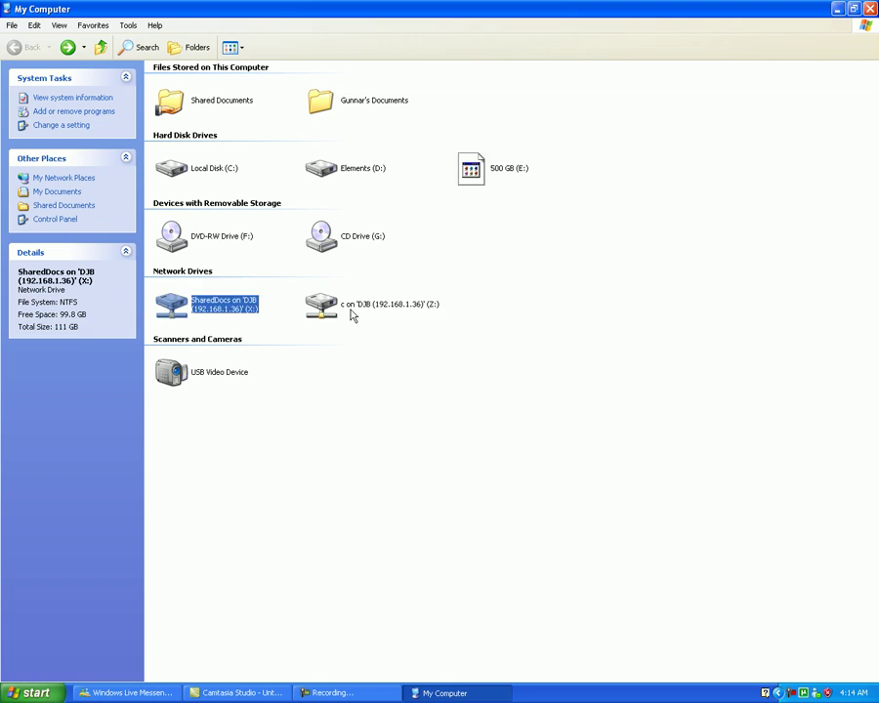
pyautogui.click(372, 311)
pyautogui.click(184, 307)
pyautogui.click(404, 445)
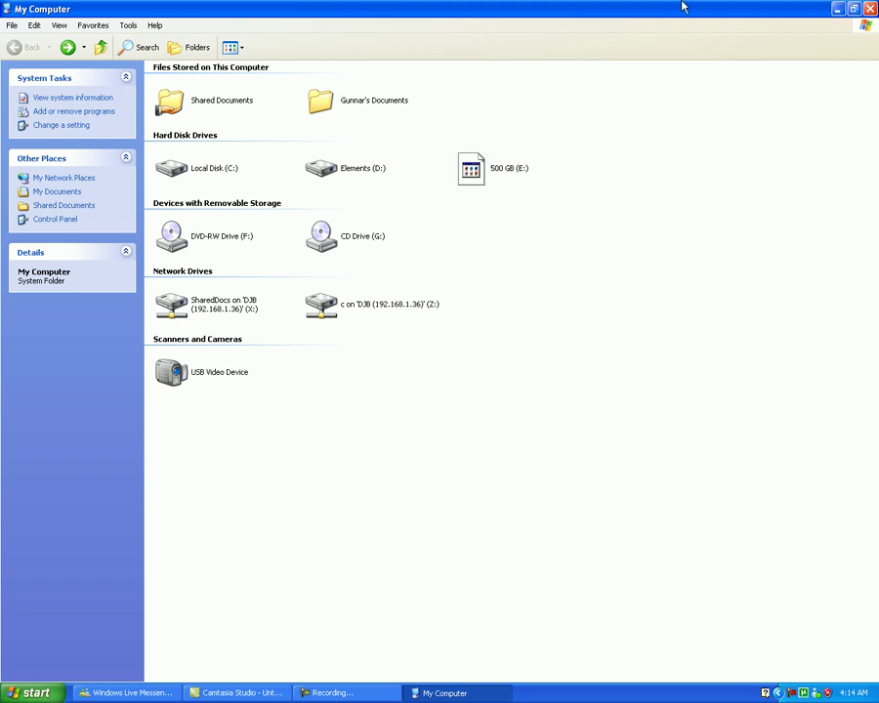
pyautogui.click(870, 9)
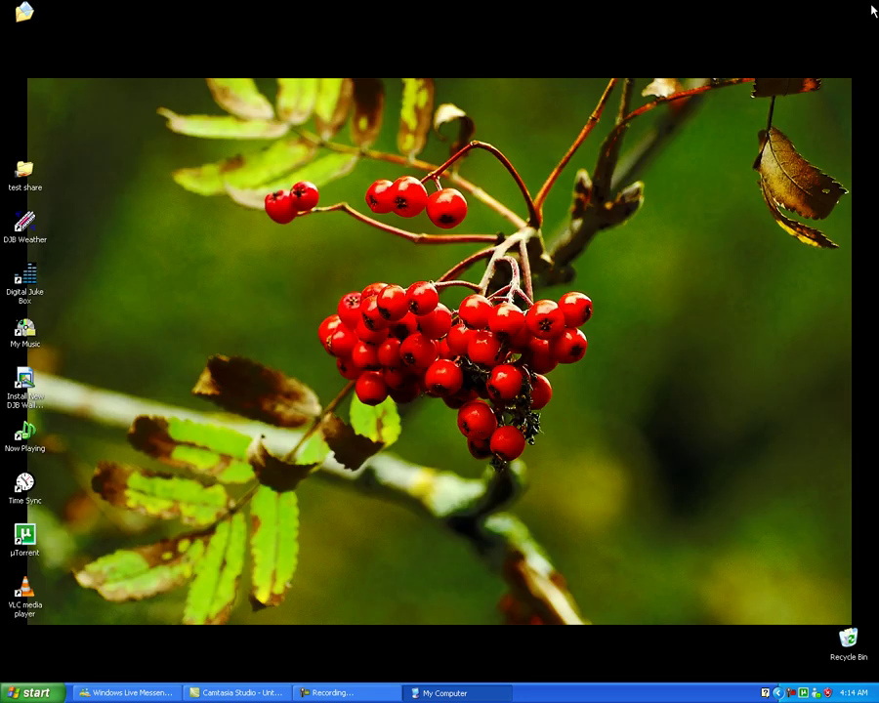
pyautogui.click(798, 16)
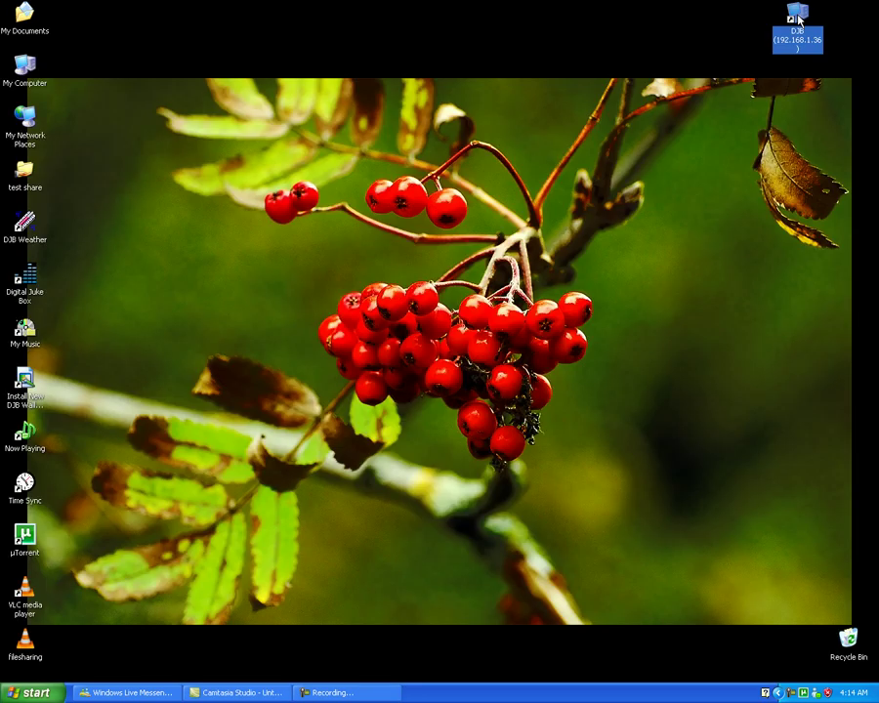
pyautogui.click(673, 53)
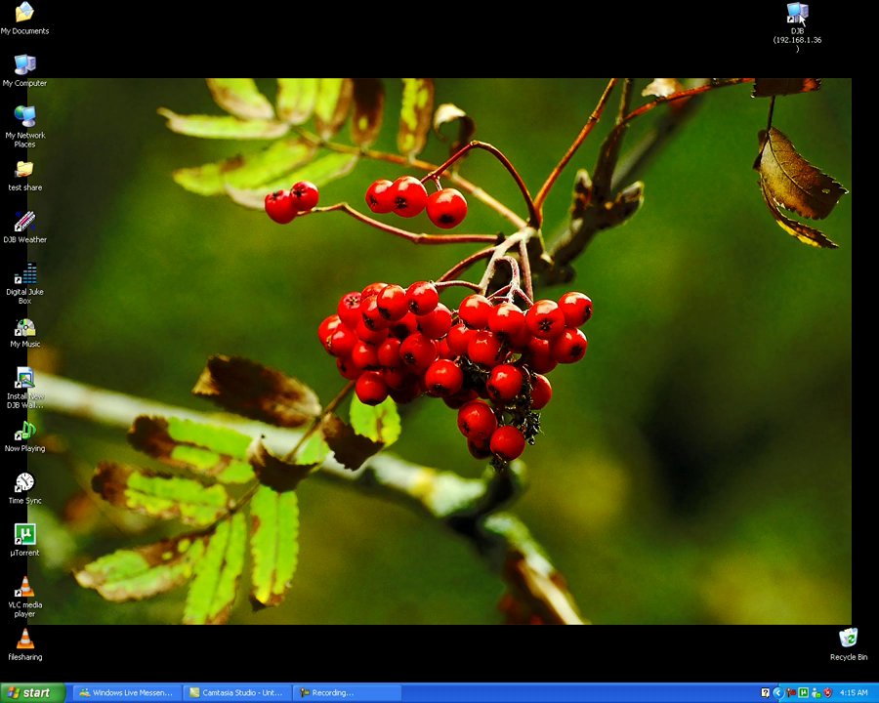
pyautogui.click(792, 19)
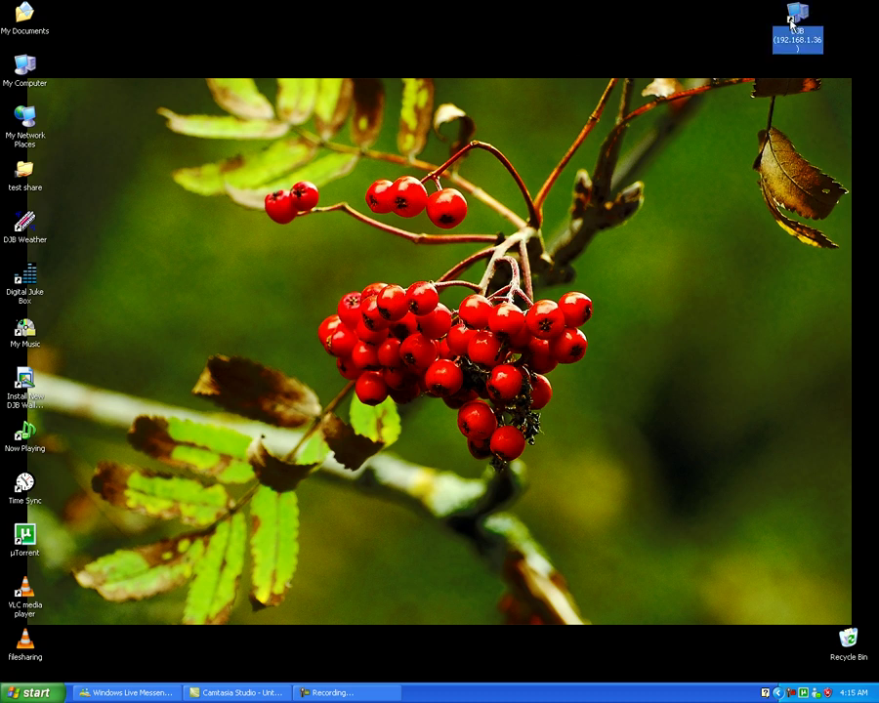
pyautogui.click(282, 548)
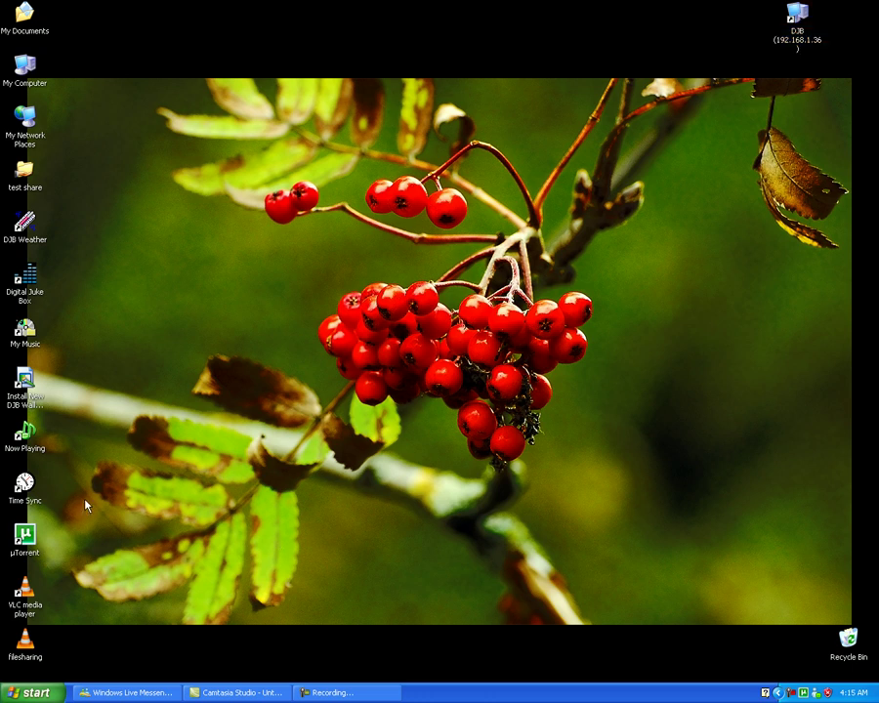